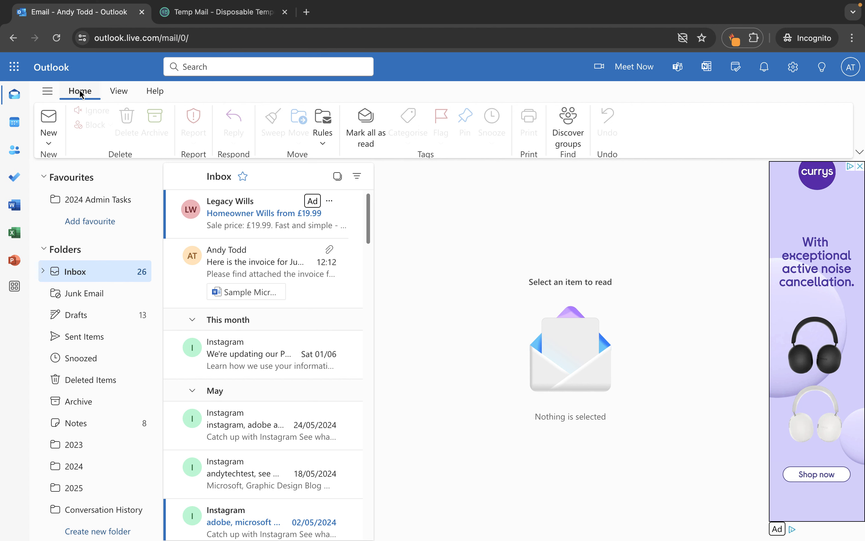
Step: Look over the mail rules settings page, then close Settings and return to the Inbox
click(327, 125)
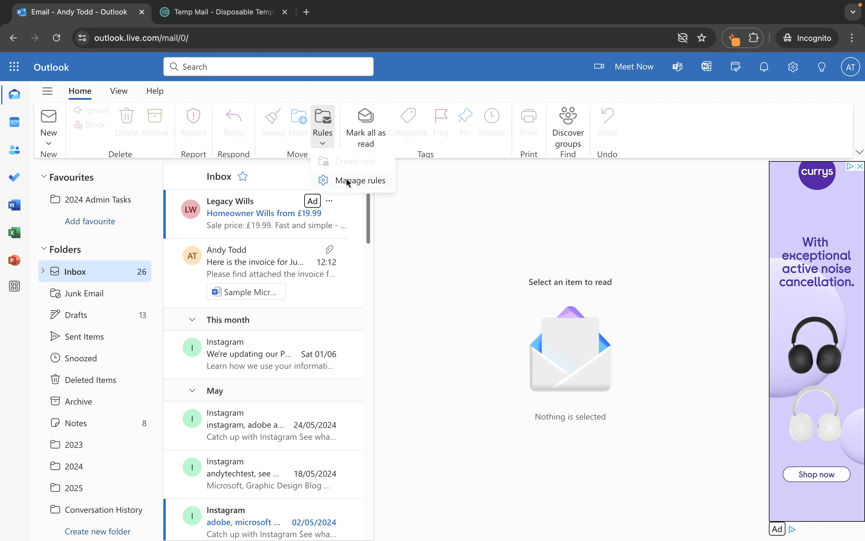
click(354, 181)
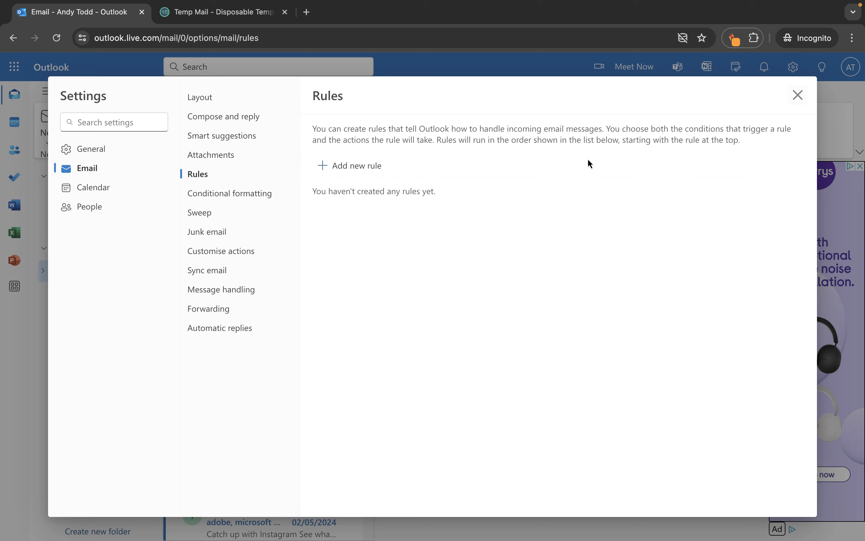
click(800, 94)
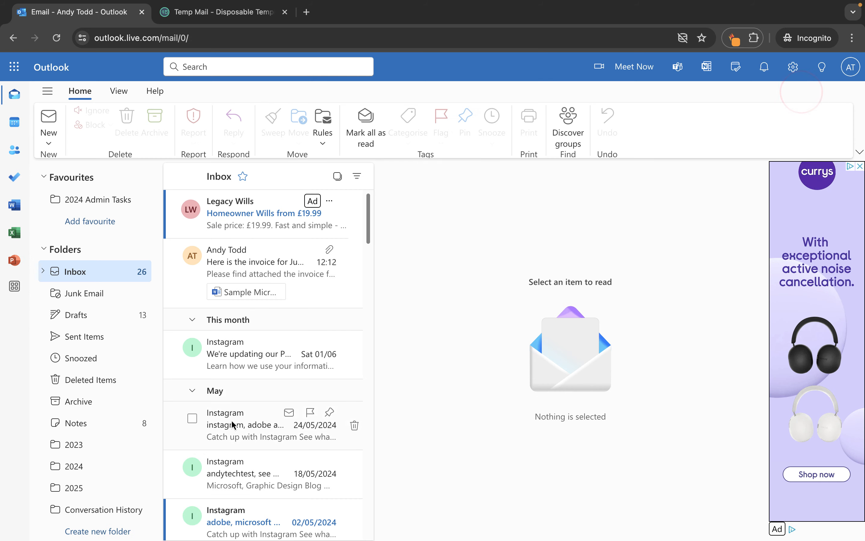
Step: Open the Instagram privacy-policy email and start a new rule for its sender
click(242, 357)
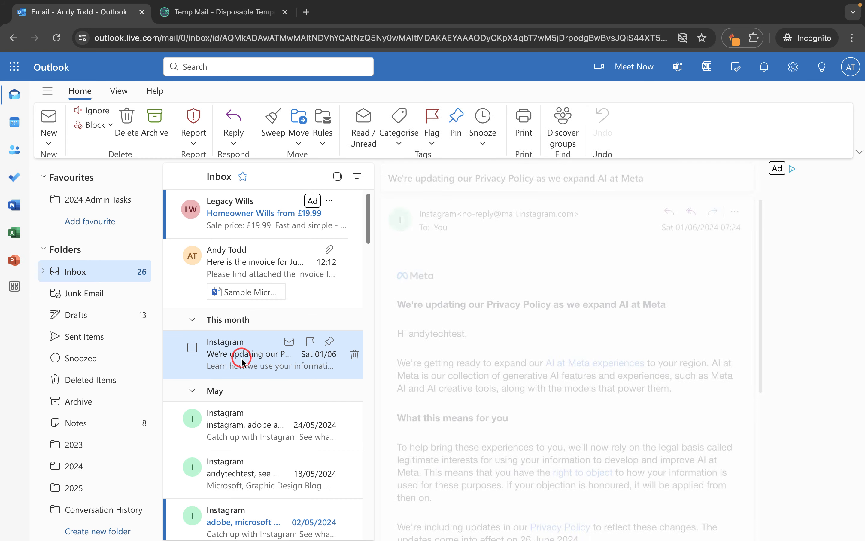
click(326, 129)
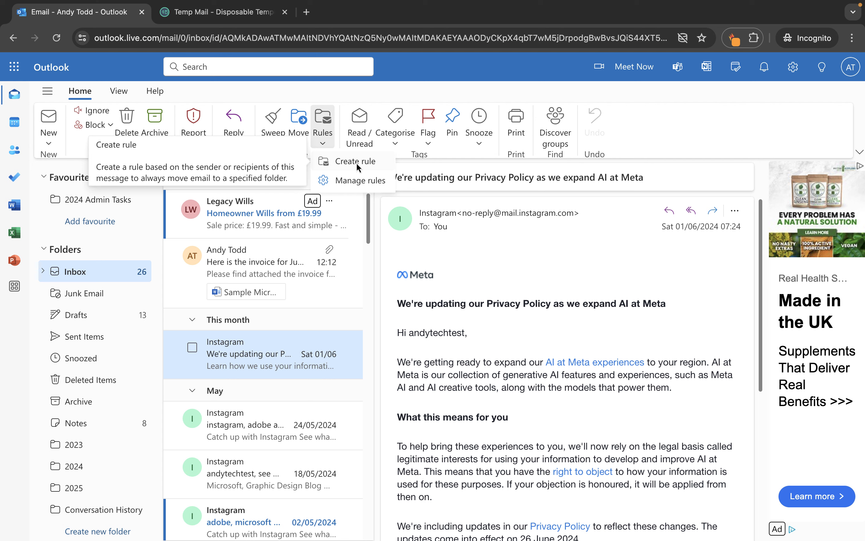
right_click(269, 354)
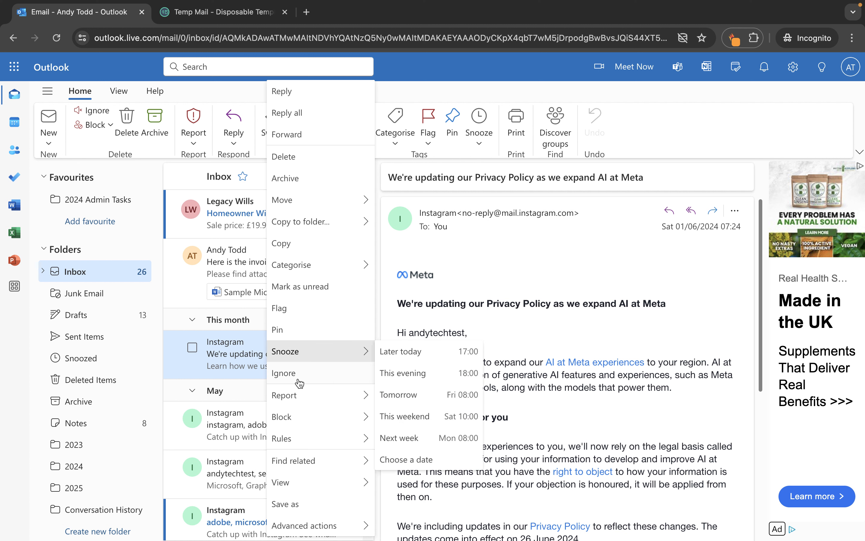
mouse_move(311, 446)
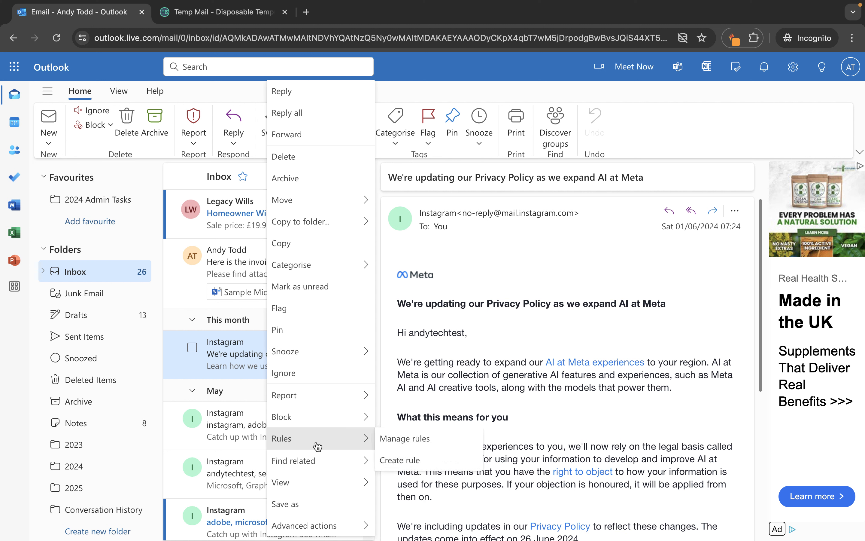
click(413, 462)
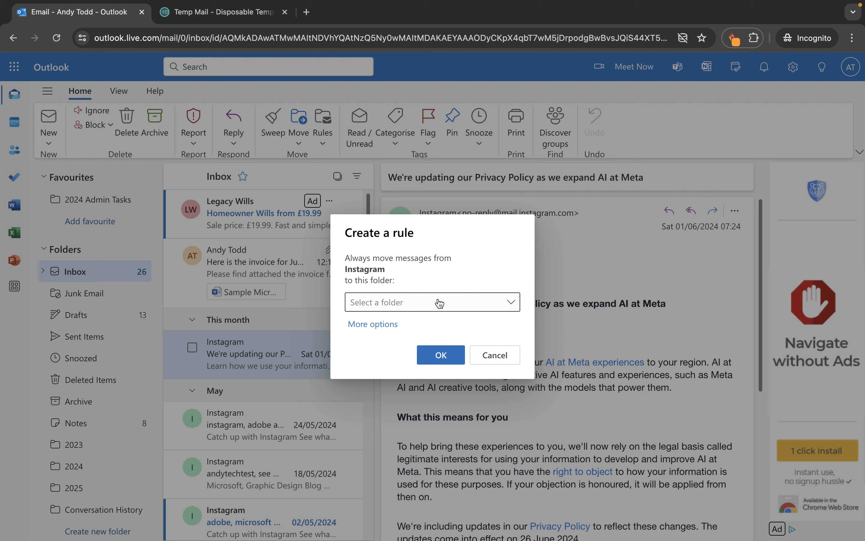
Step: Send the Instagram rule's messages to folder 2023, save it, and run it on the Inbox
click(420, 307)
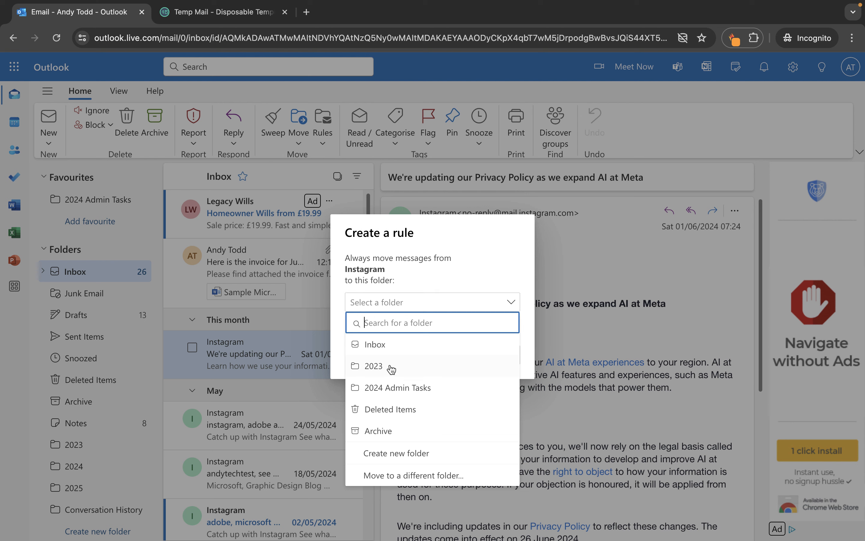
click(372, 366)
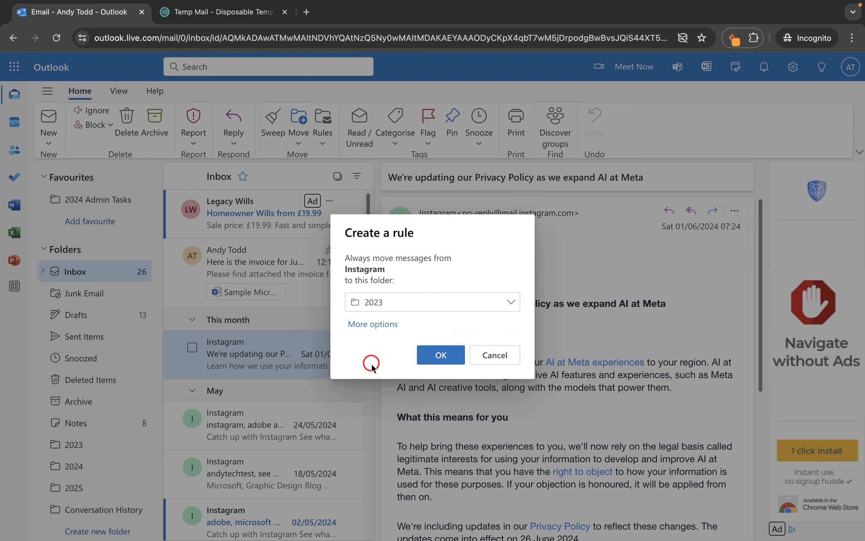
click(443, 361)
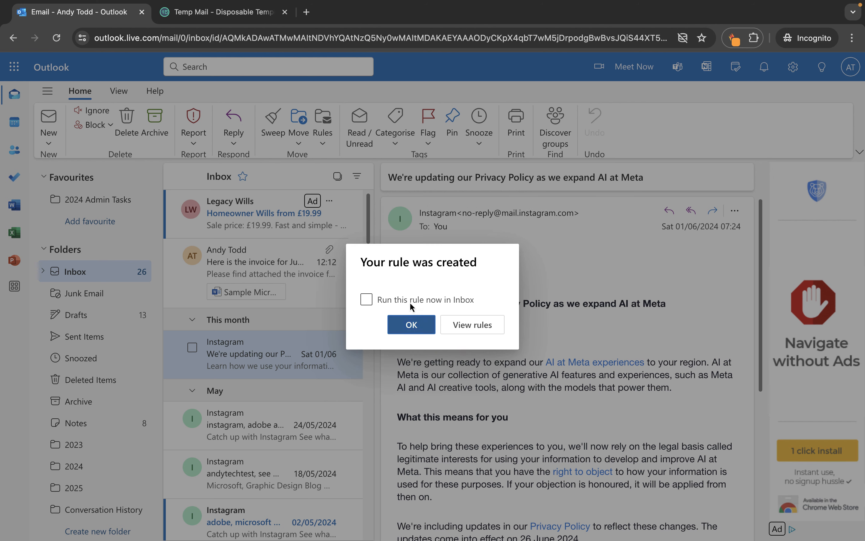
click(381, 302)
click(367, 300)
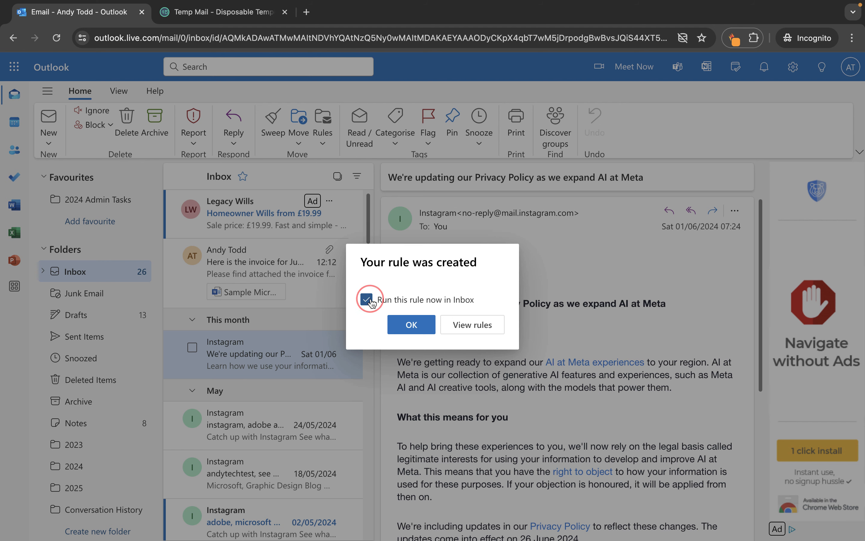
click(412, 324)
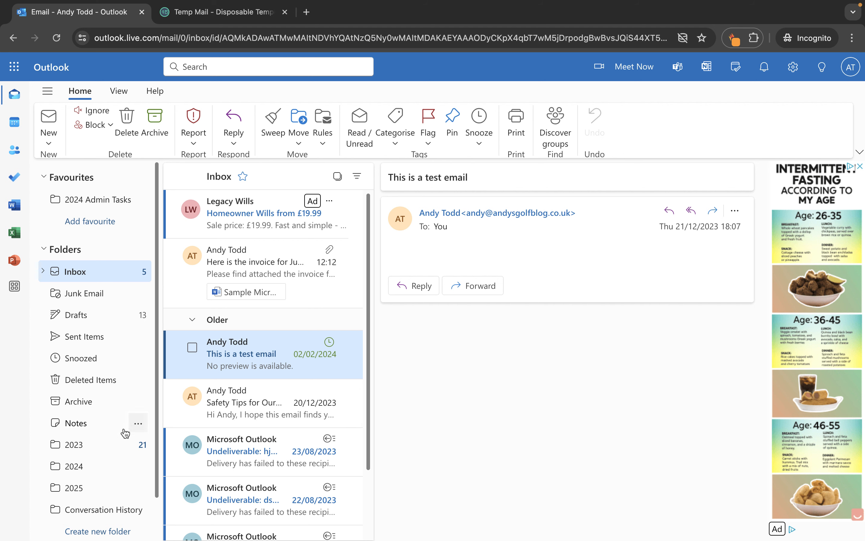
Step: Check the moved Instagram mail in 2023, then open the Inbox's 'Safety Tips for Our Hillwalk Adventure' email
click(81, 447)
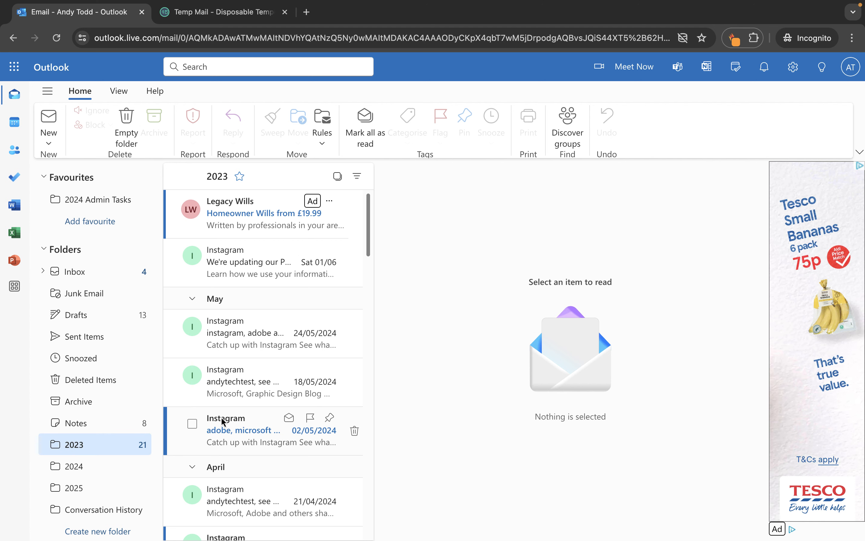
click(106, 271)
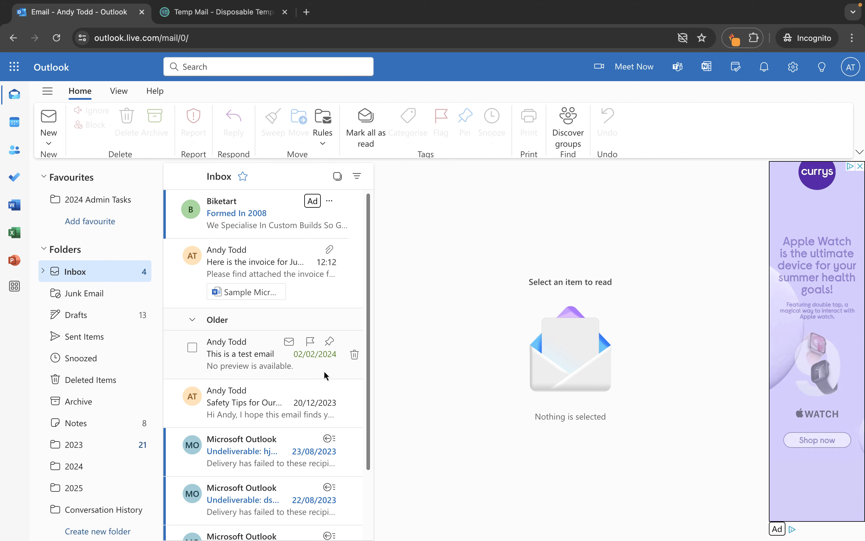
click(232, 406)
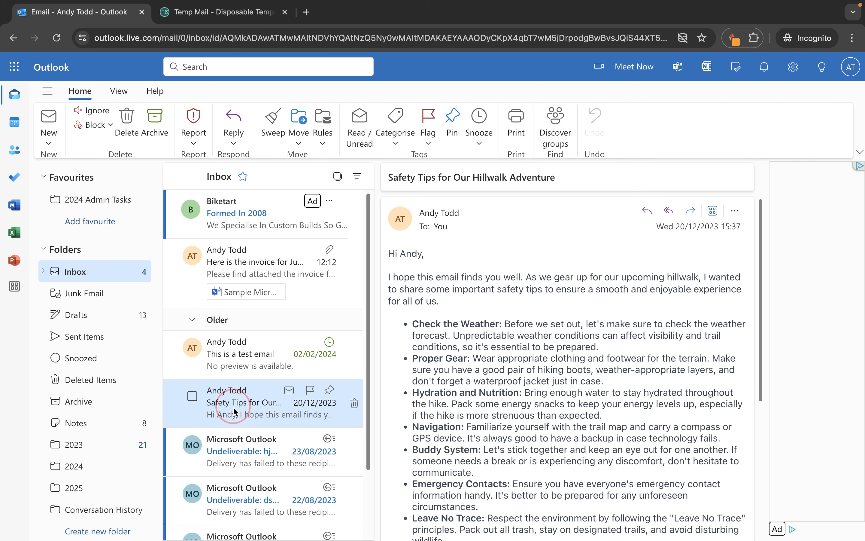
Step: Start a rule for the Safety Tips sender without a folder and expand it to More options
right_click(232, 397)
mouse_move(313, 442)
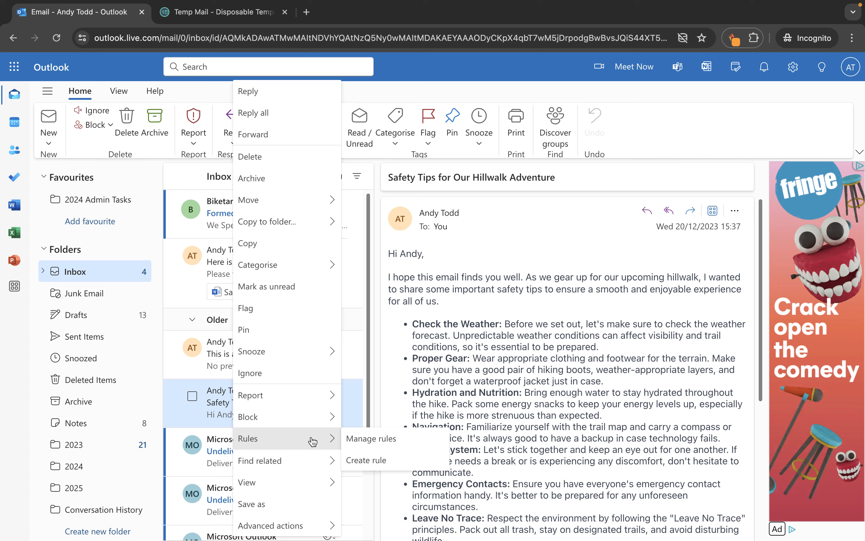
click(375, 459)
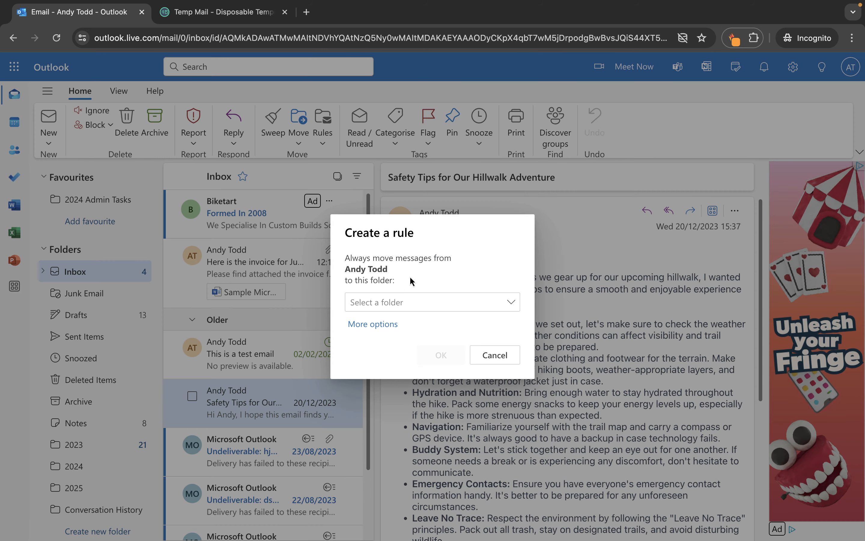
click(393, 303)
click(433, 283)
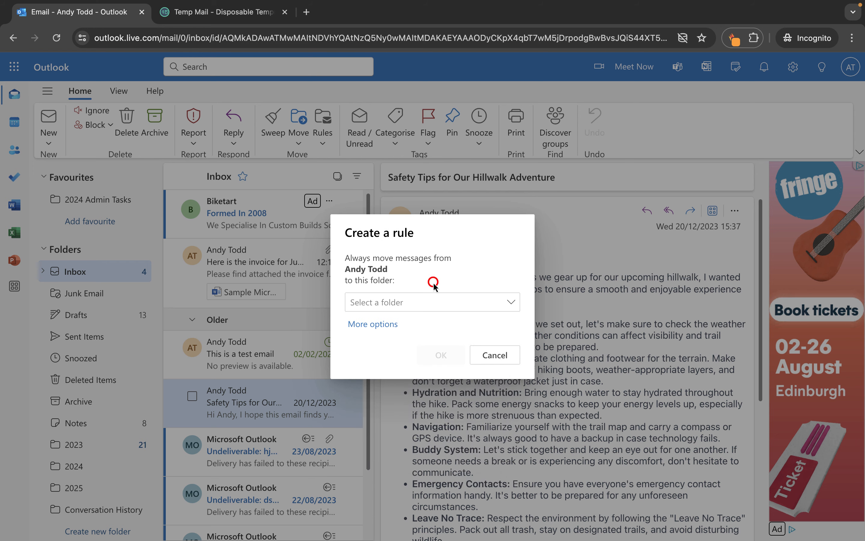
click(372, 323)
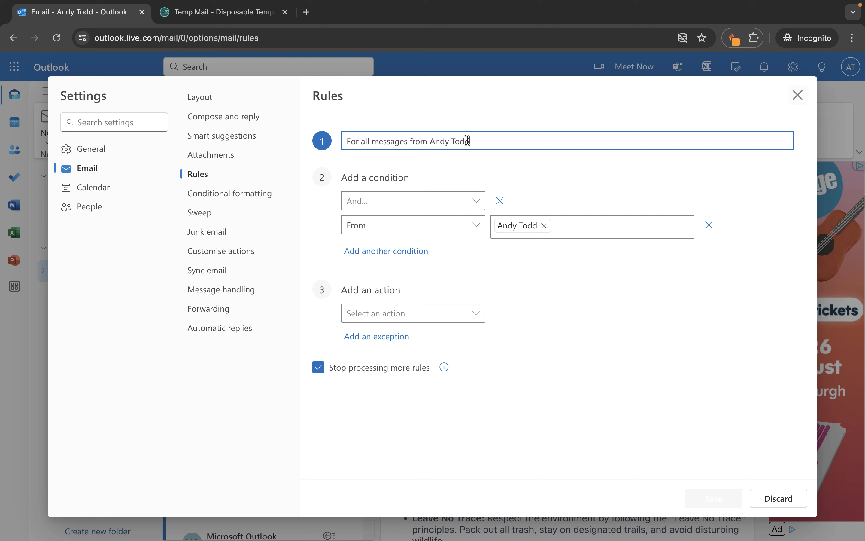
Step: Rename the rule to the sender's name and remove the old From condition
drag(475, 139, 351, 139)
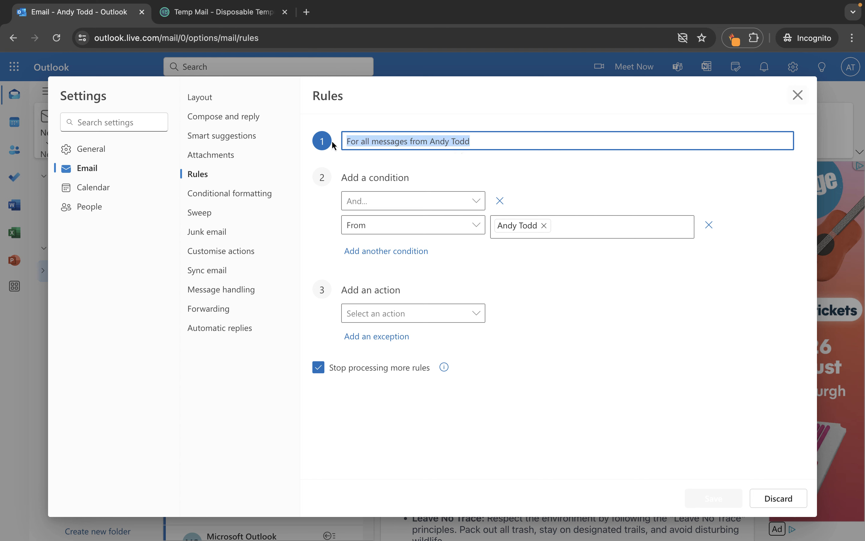
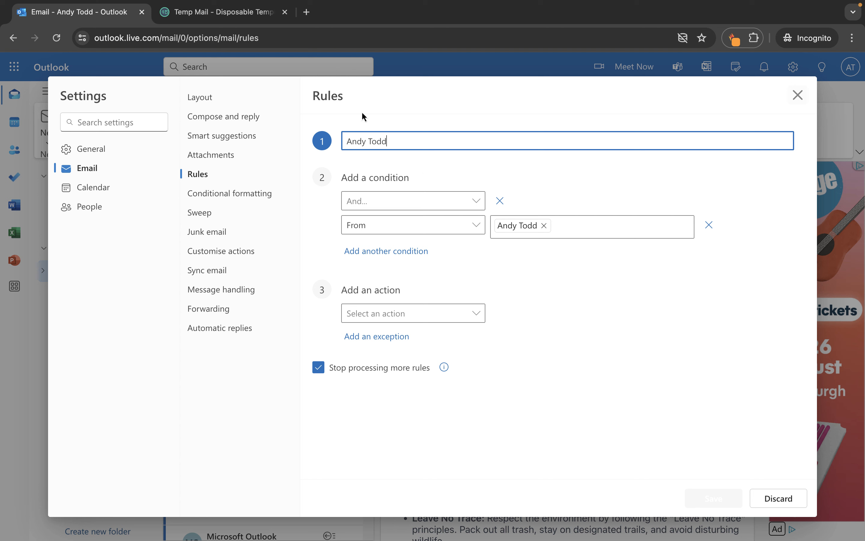
click(709, 226)
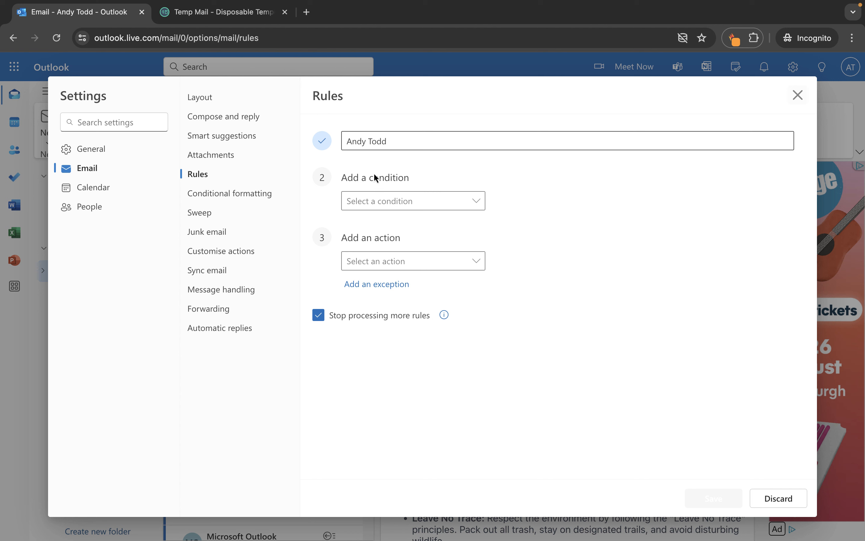
Step: Browse the list of available rule conditions
click(474, 200)
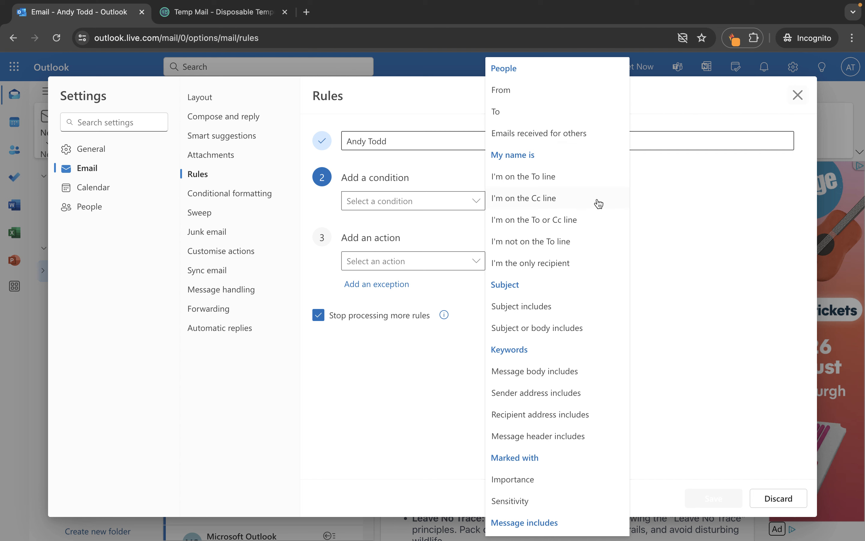
scroll(598, 270, down, 1)
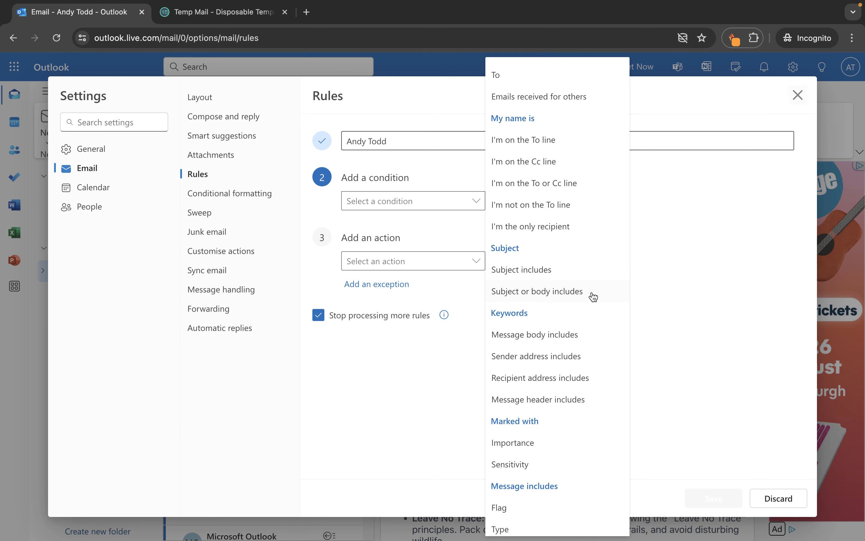
scroll(584, 296, down, 3)
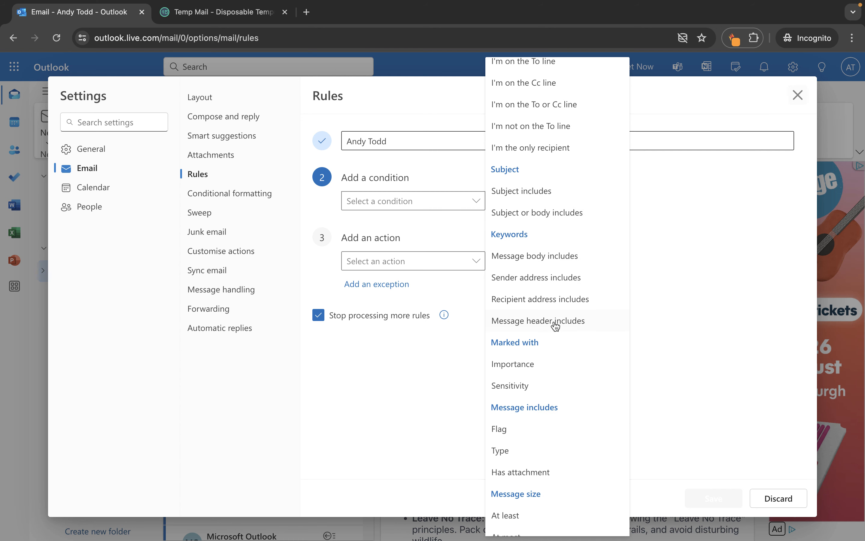
scroll(555, 322, down, 3)
scroll(553, 327, down, 2)
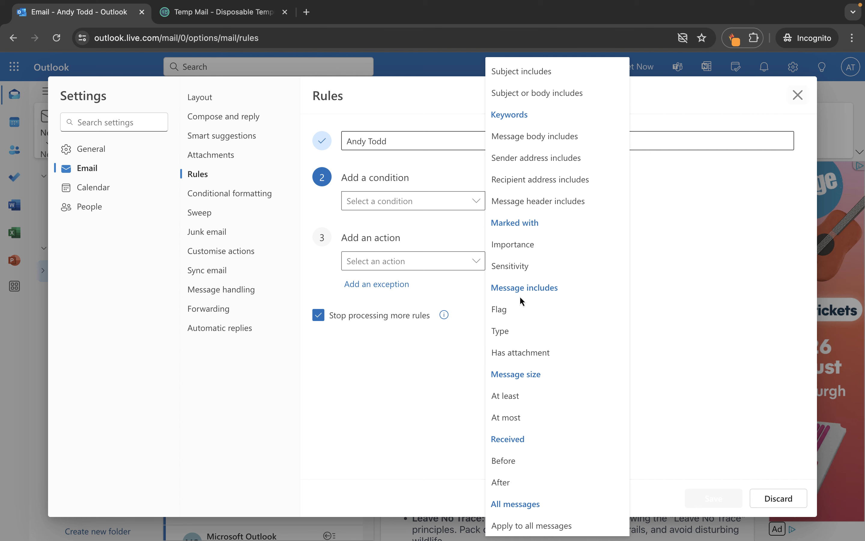
scroll(522, 301, up, 9)
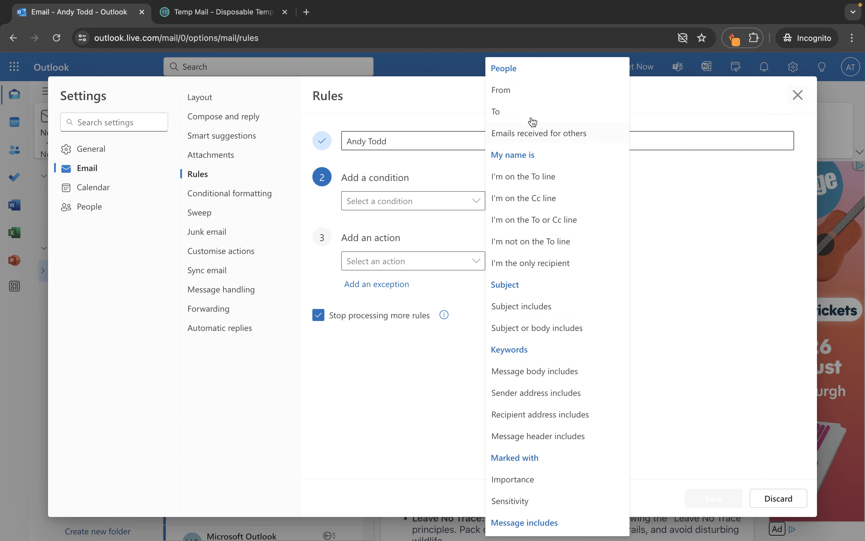
Step: Set the first condition to From, matching the sender's suggested e-mail address
click(526, 92)
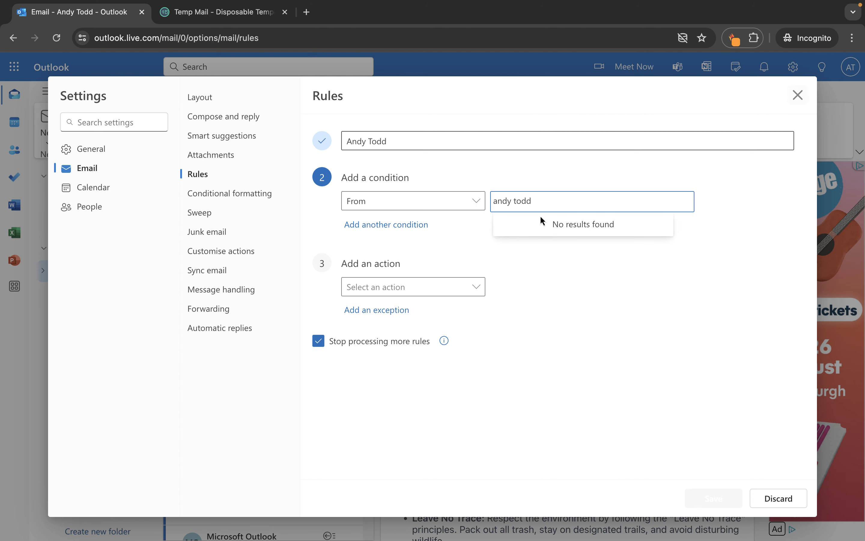
key(super+a)
text(todd)
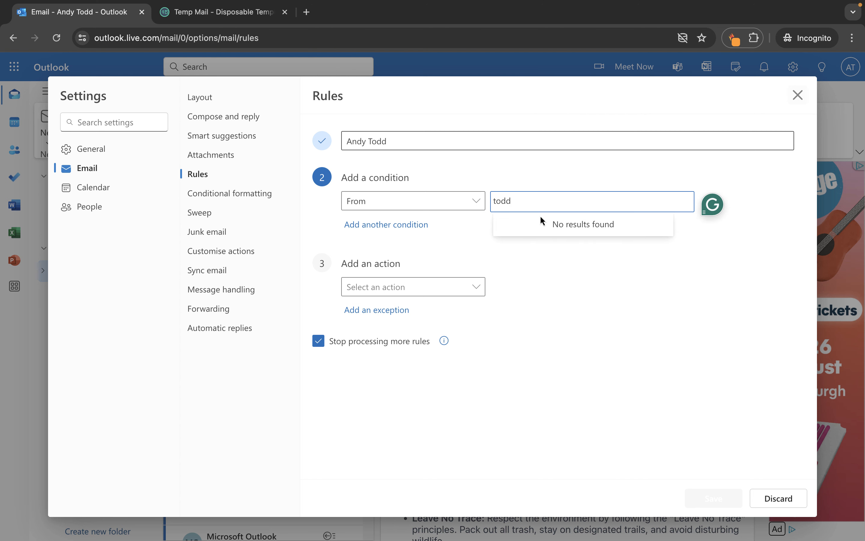
double_click(543, 204)
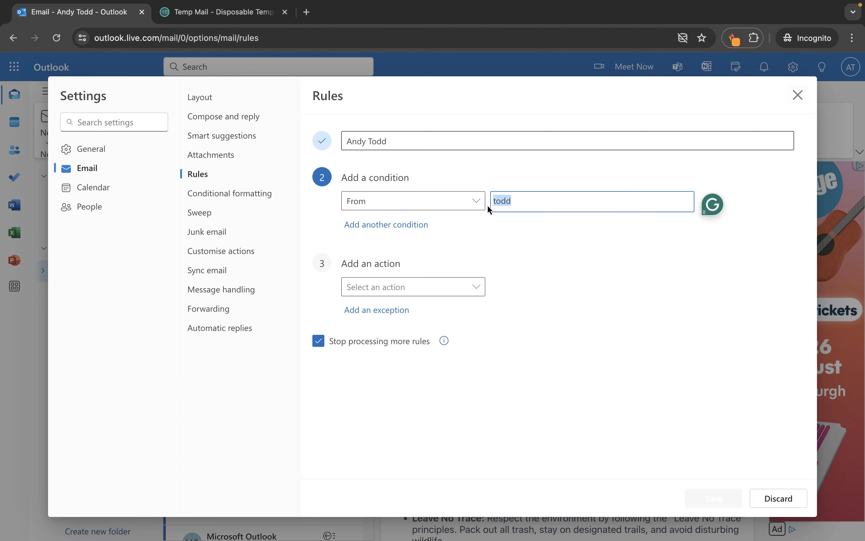
text(andy)
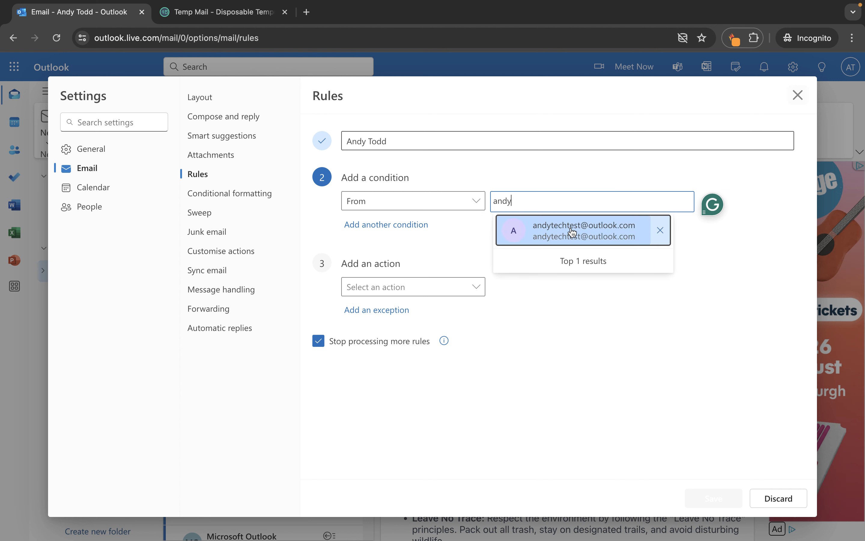
click(557, 236)
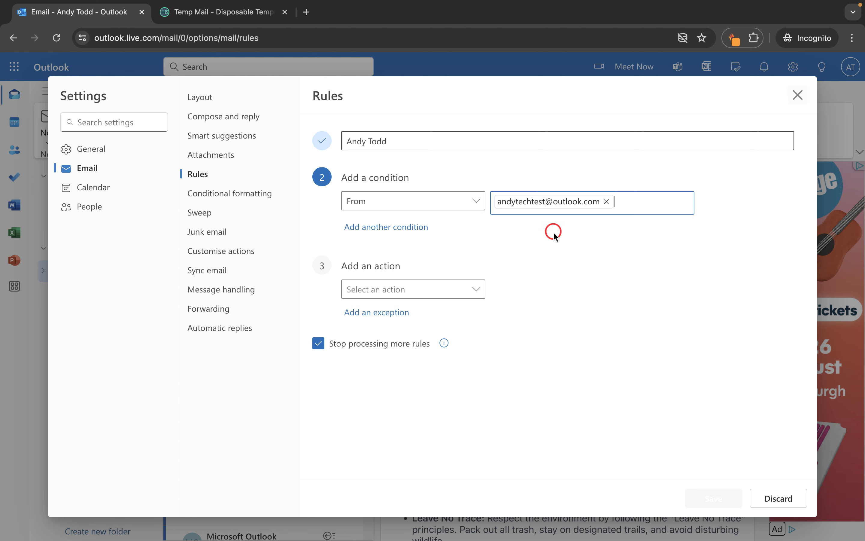
Step: Add a second condition, Subject includes, and begin entering London
click(402, 229)
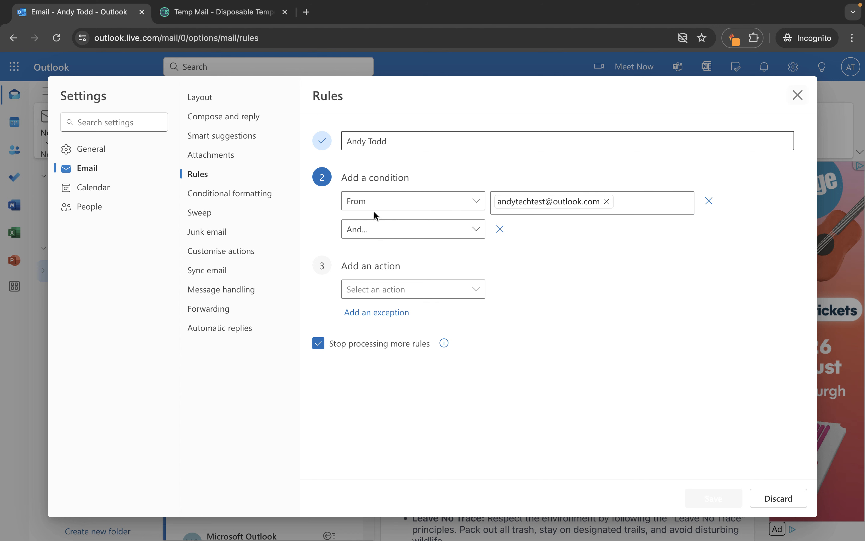
click(404, 228)
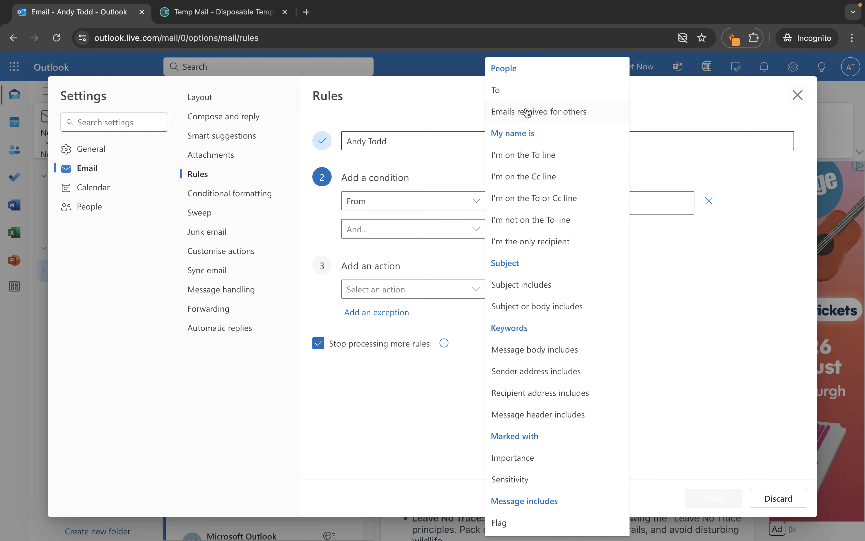
click(571, 286)
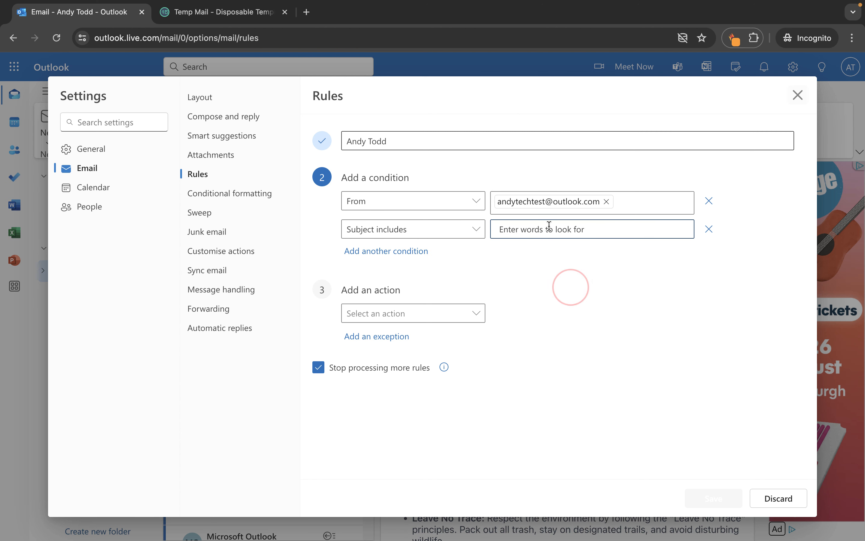
text(London)
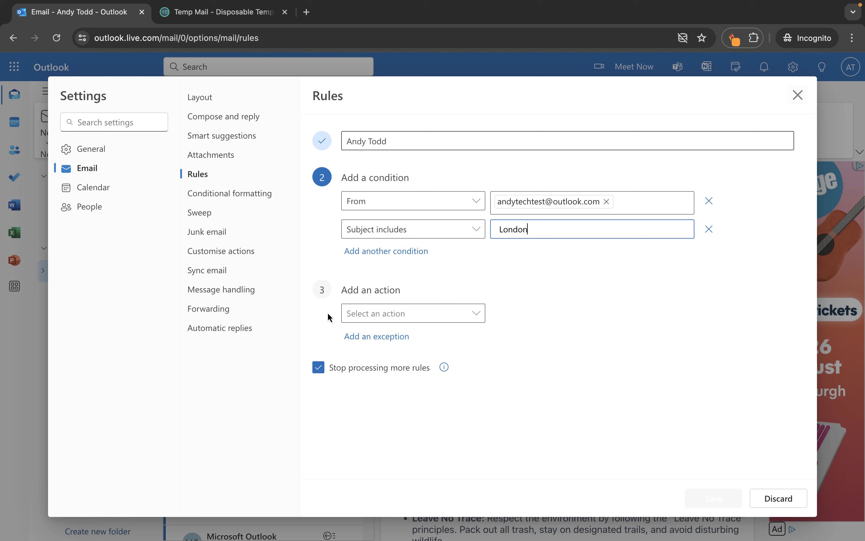
Step: Set the rule's action to Categorise with the Personal category
click(467, 311)
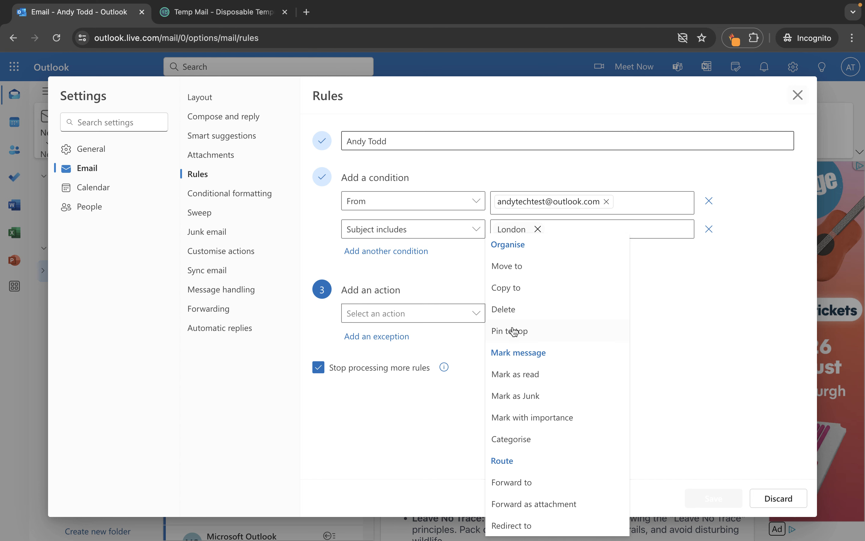
click(511, 439)
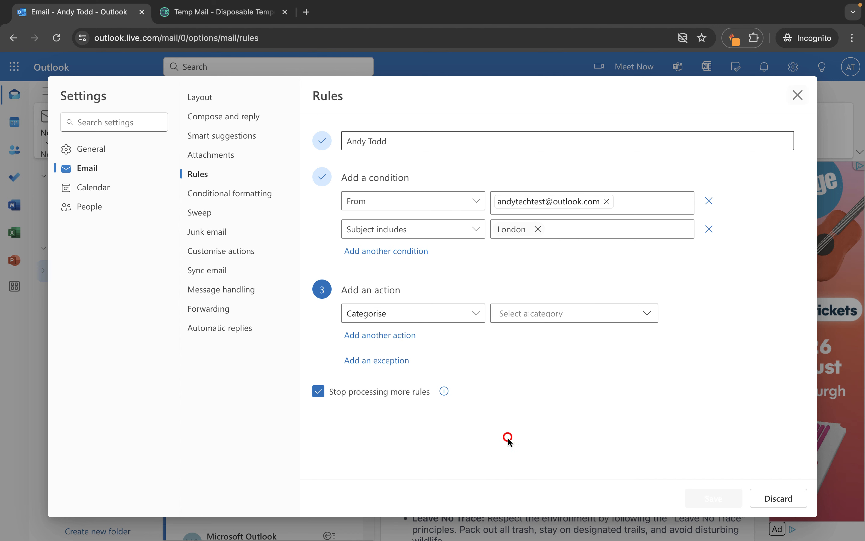
click(545, 315)
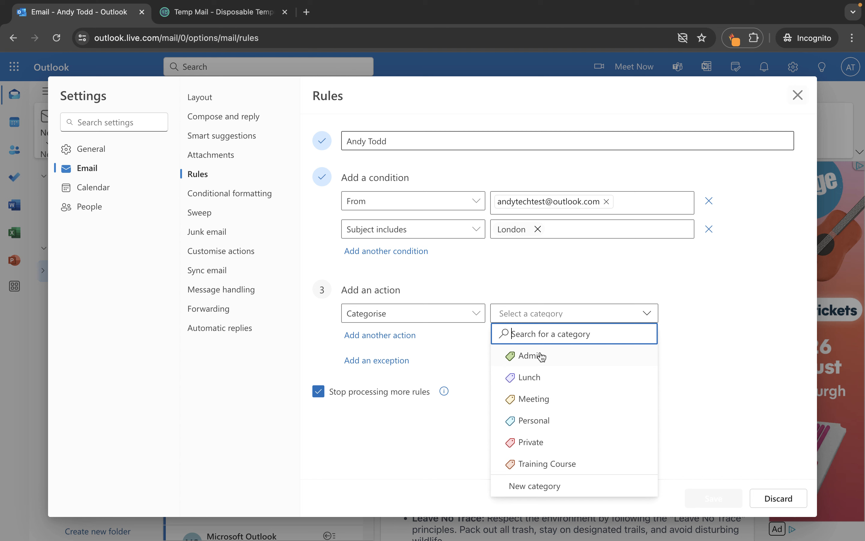
click(534, 426)
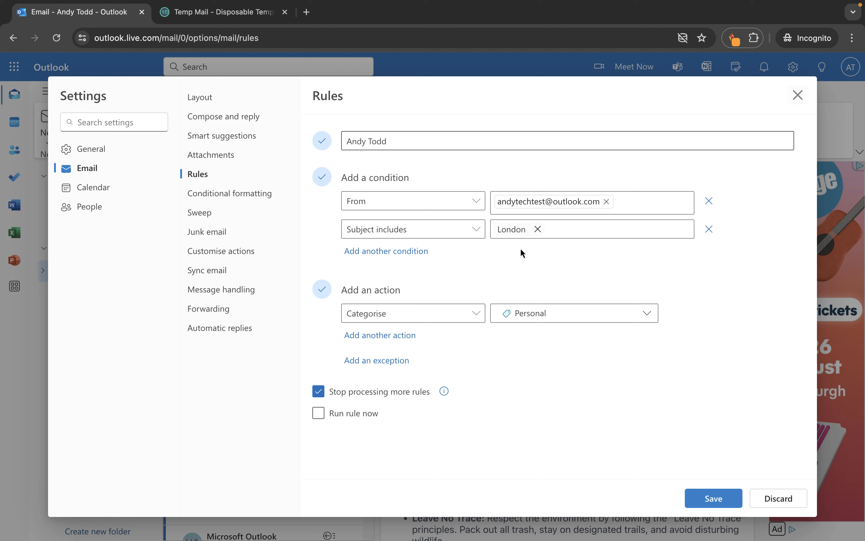
Step: Tick Run rule now, save the London rule, and close Settings
click(318, 415)
click(711, 499)
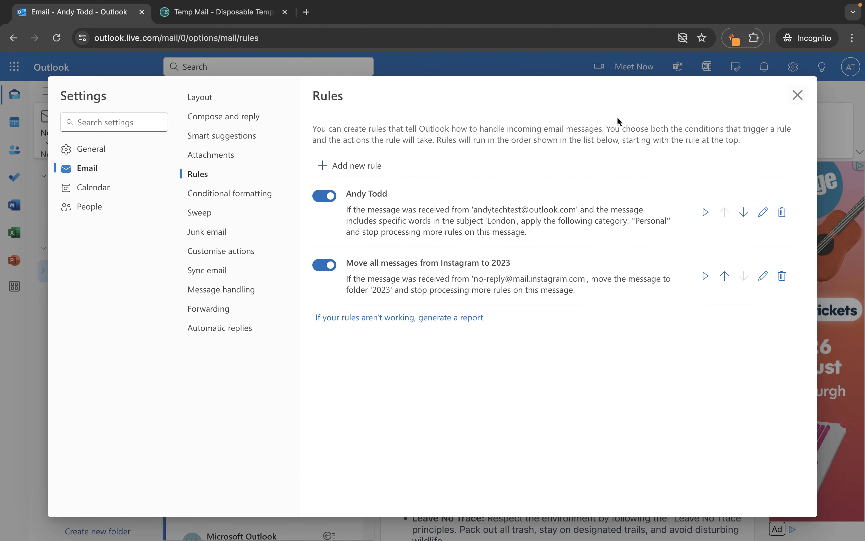
click(798, 95)
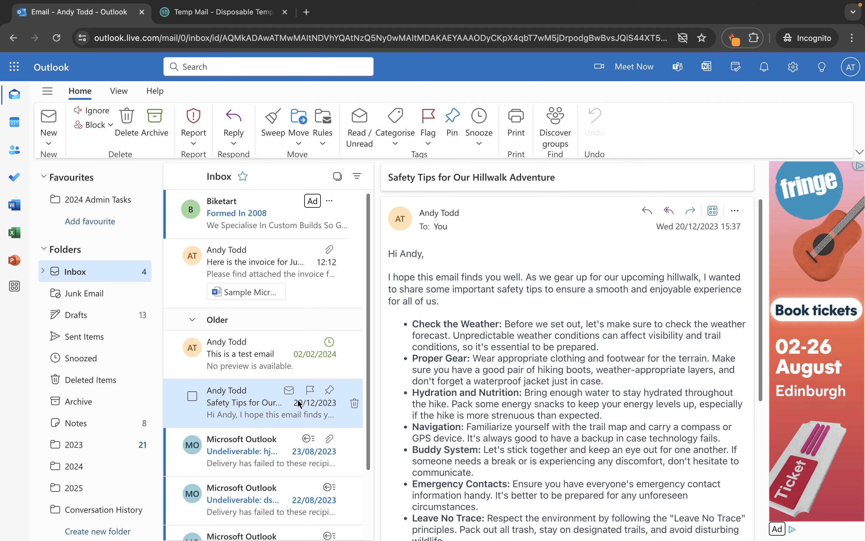
scroll(299, 404, down, 2)
scroll(299, 404, up, 2)
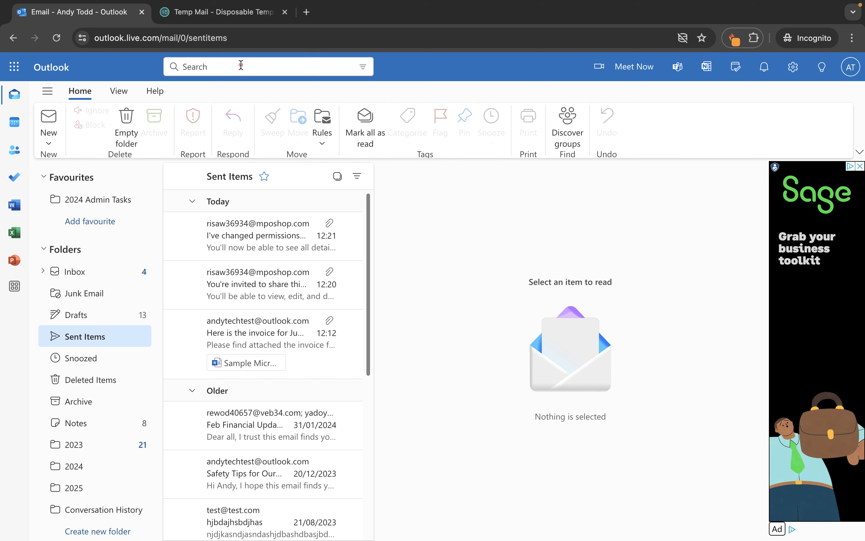
Step: Search mail for 'london' and open the London trip draft
click(241, 65)
text(london)
key(Return)
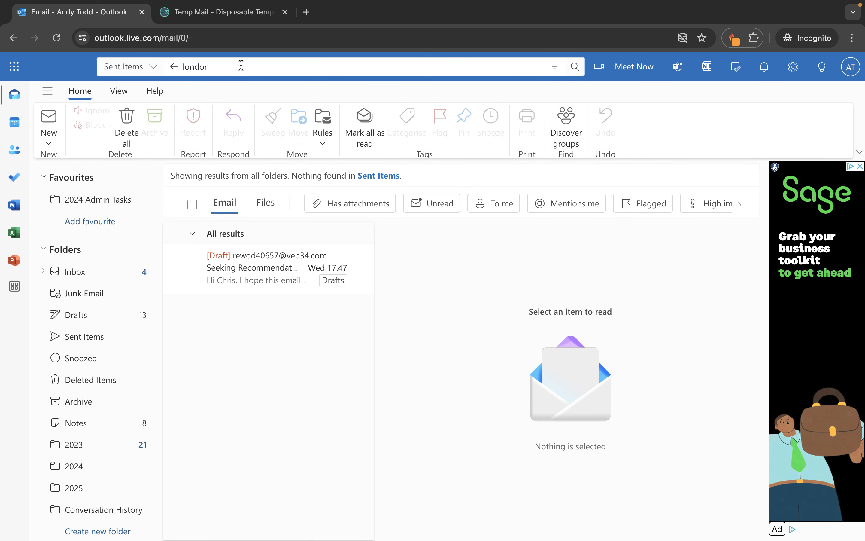
click(239, 282)
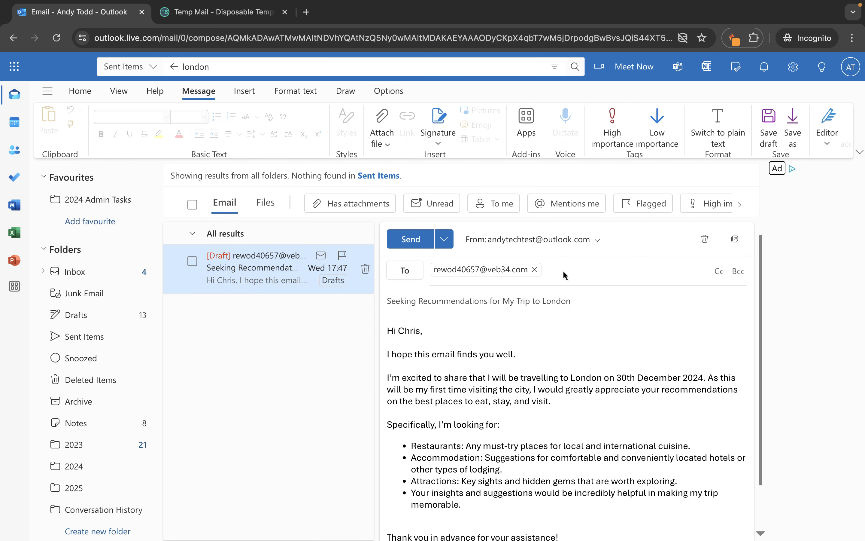
Step: Replace the draft's recipient with the account's own address and send it
click(562, 270)
click(534, 269)
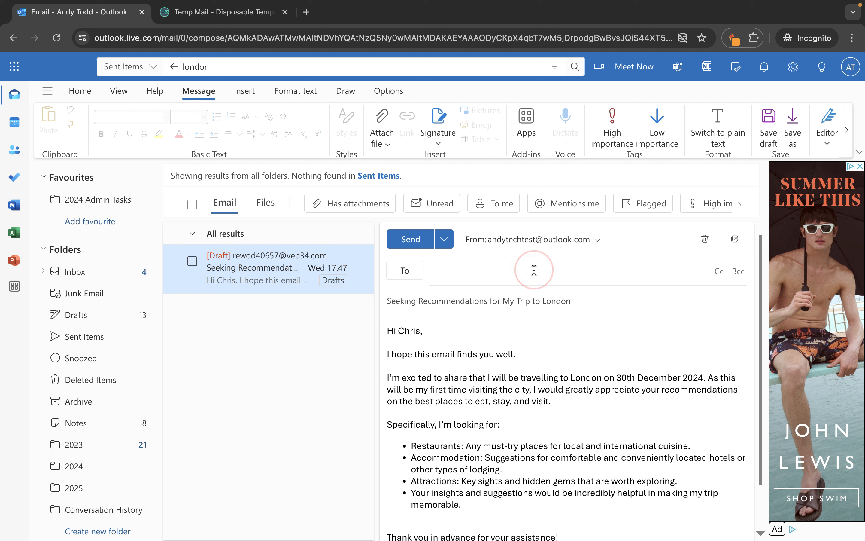
text(andy)
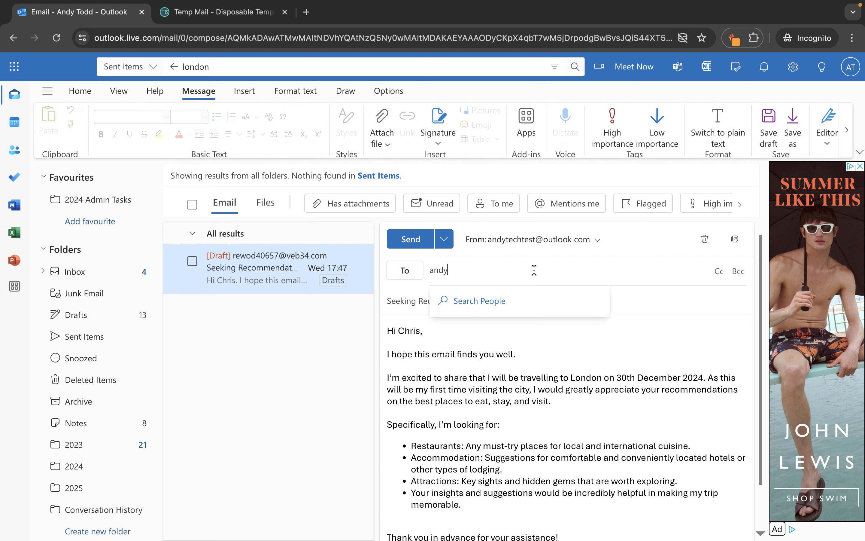
click(520, 300)
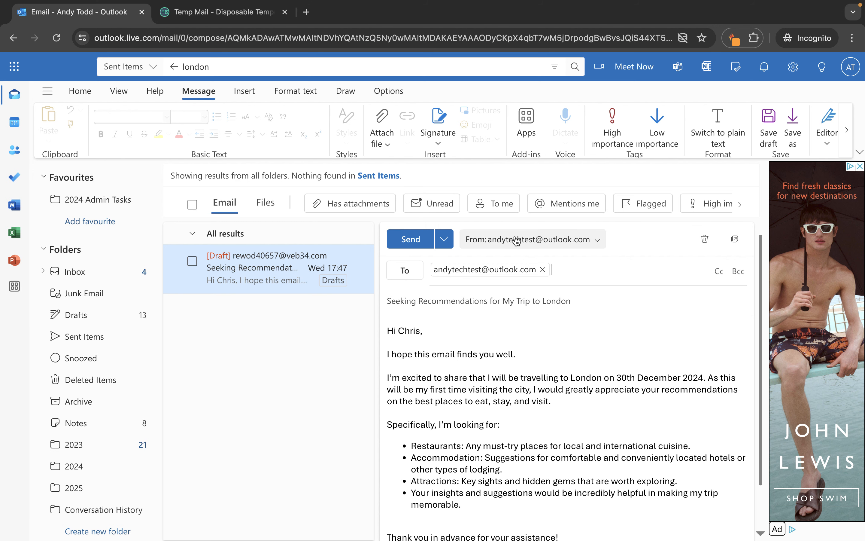
click(412, 240)
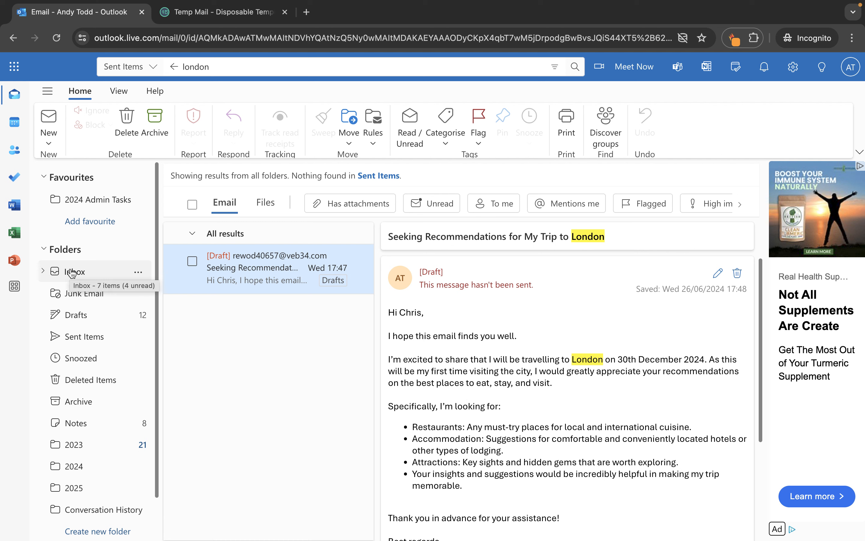
Step: Go to the Inbox, where the London trip email arrived tagged Personal, and open the Rules menu
click(71, 273)
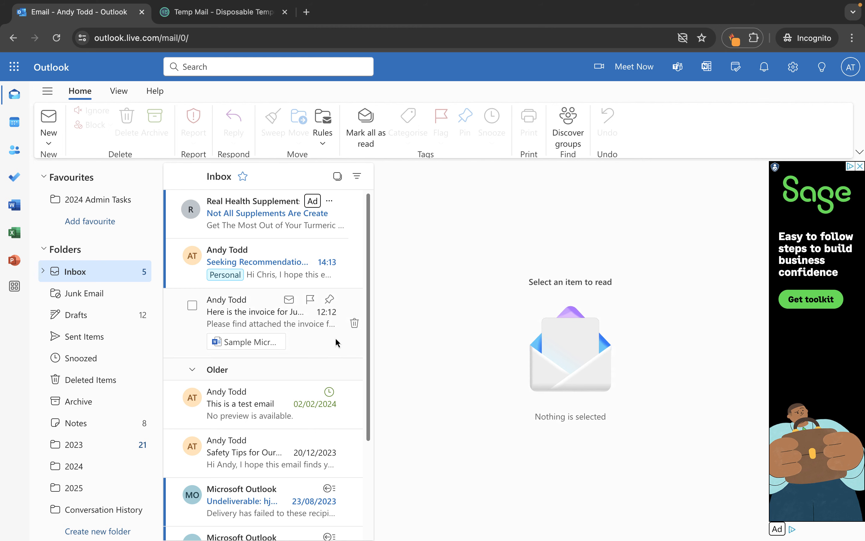
click(326, 135)
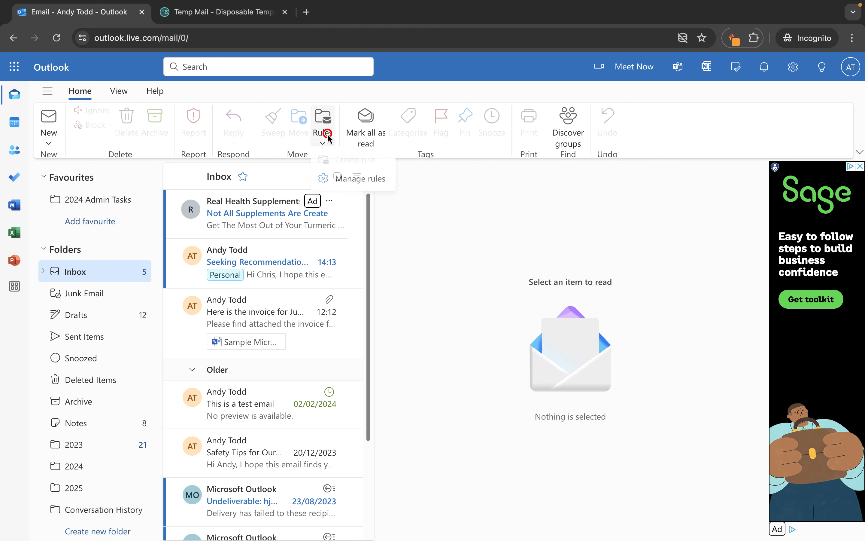
Step: Open Manage rules and toggle the London category and Instagram rules off and back on
click(330, 180)
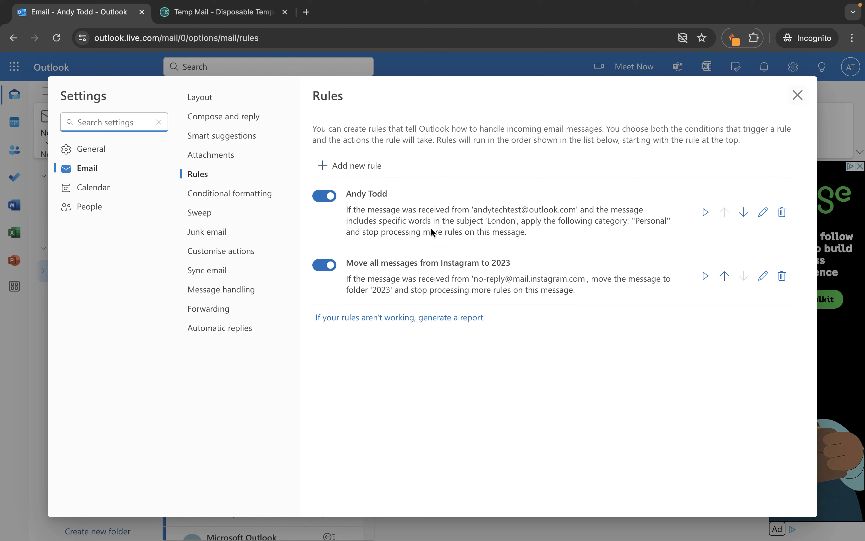
click(324, 195)
click(324, 265)
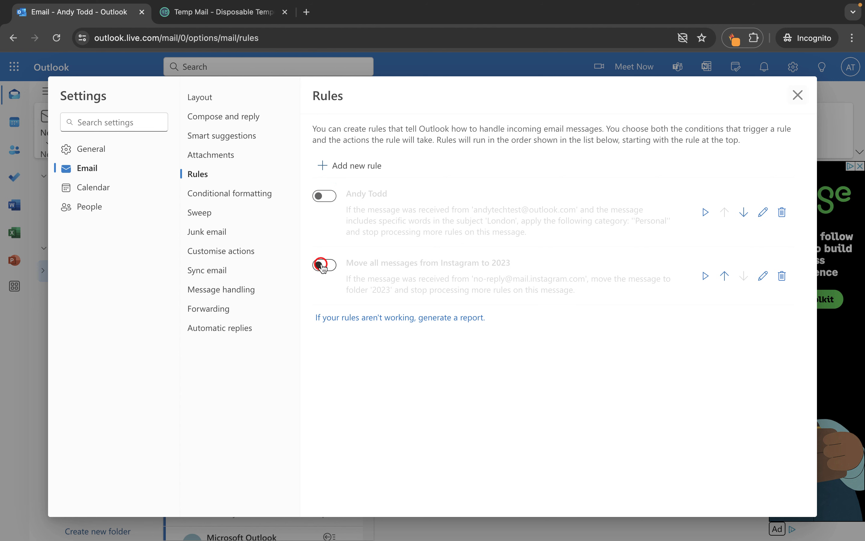
click(324, 264)
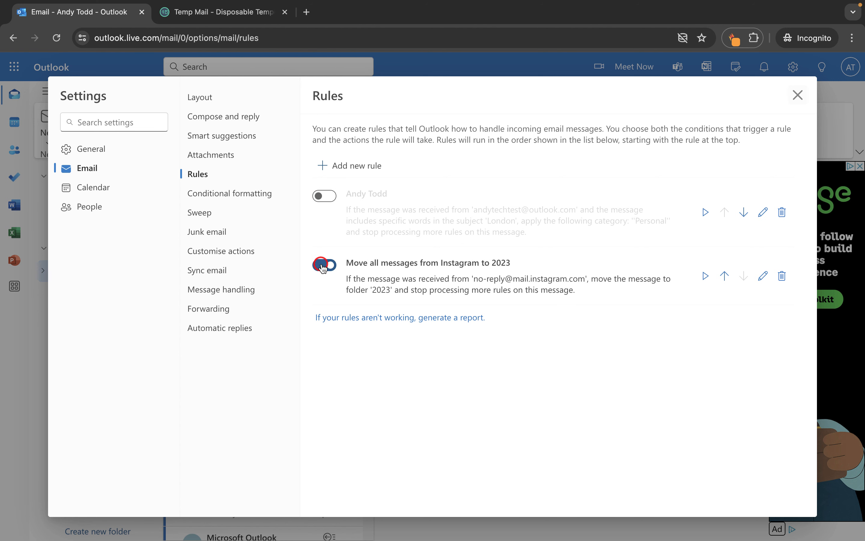
click(325, 195)
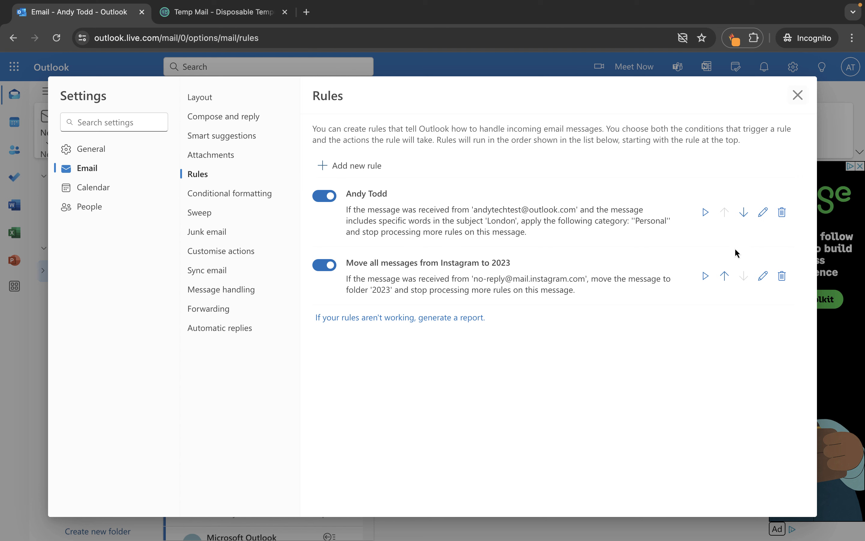
Step: Reorder the rules so the Instagram rule runs first, above the London category rule
click(724, 277)
click(724, 276)
click(744, 212)
click(726, 274)
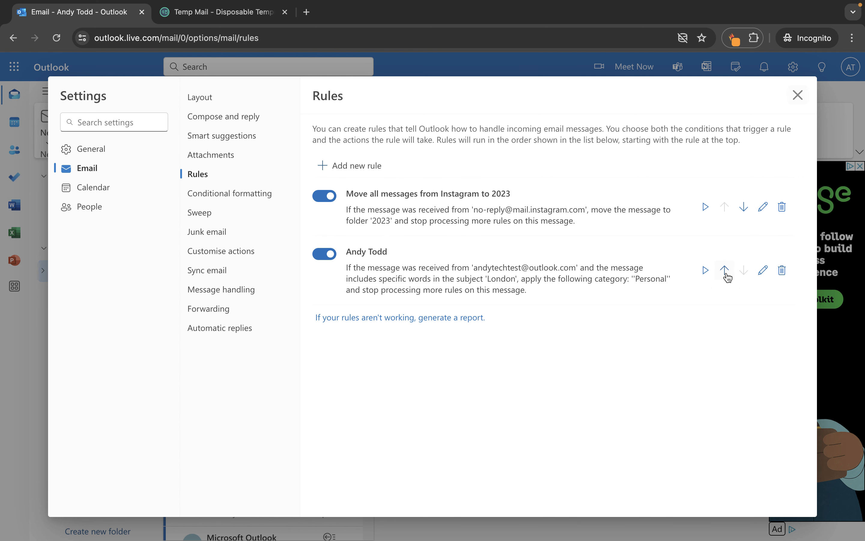
Step: Rename the London-subject Personal rule to 'Categorise as Personal' and save it
click(764, 271)
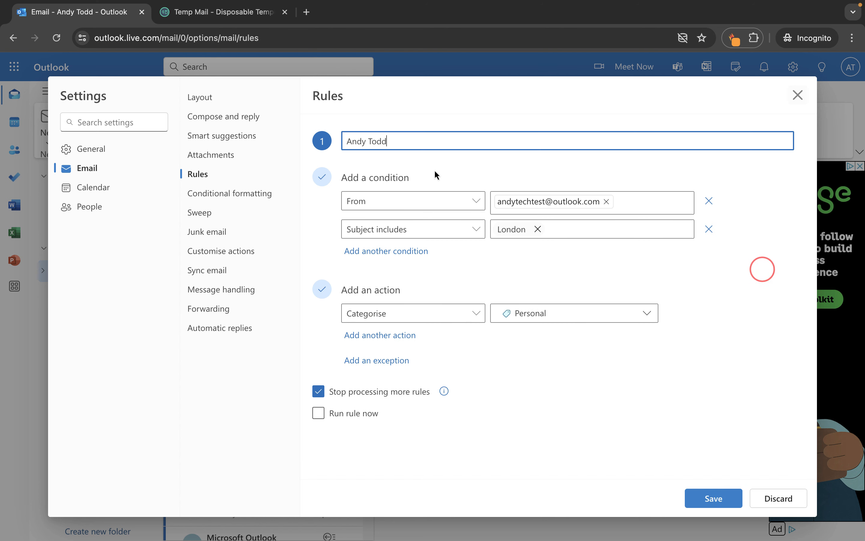
click(394, 143)
key(BackSpace)
key(BackSpace)
key(BackSpace)
key(BackSpace)
key(BackSpace)
key(BackSpace)
key(BackSpace)
key(BackSpace)
key(BackSpace)
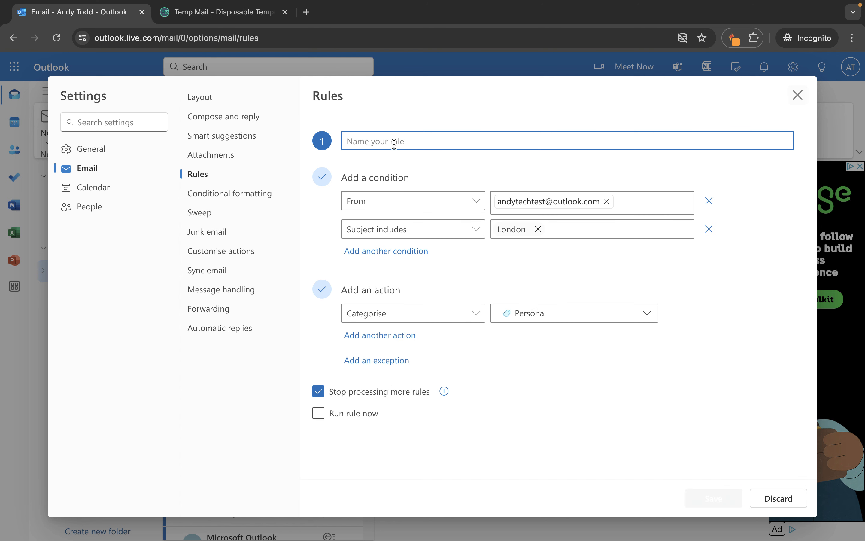
text(Catego)
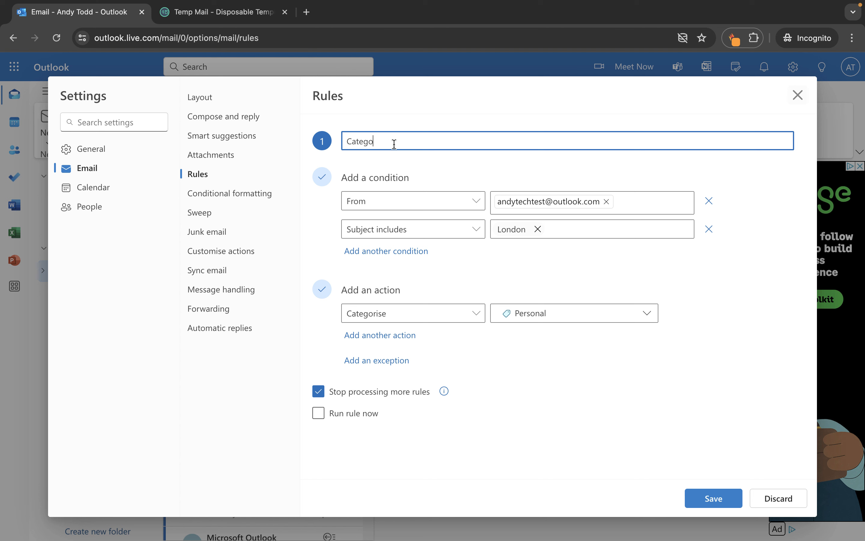
text(rise as Personal)
click(712, 497)
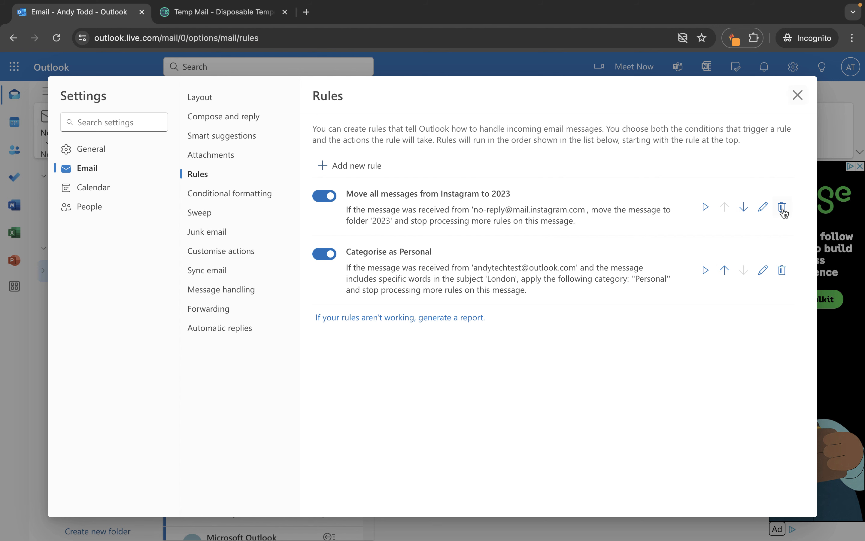
Step: Delete the Instagram rule and leave Categorise as Personal as the only enabled rule
click(783, 212)
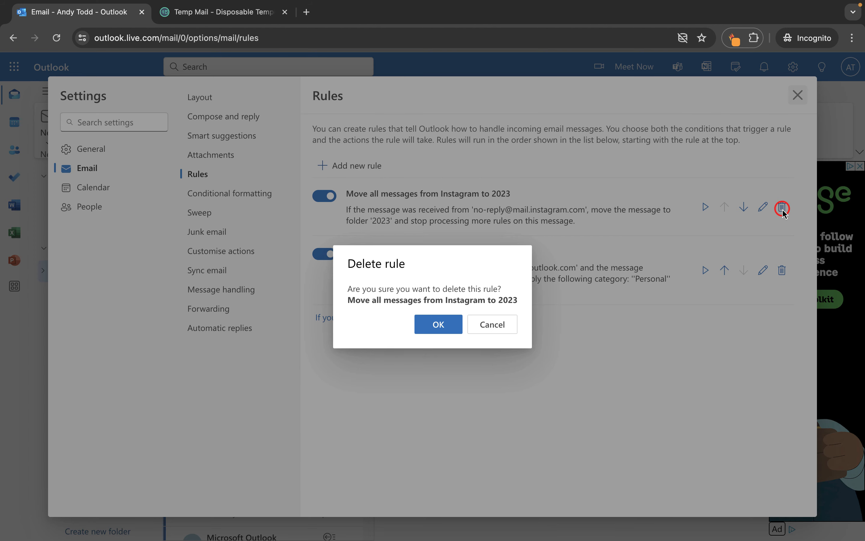
click(445, 325)
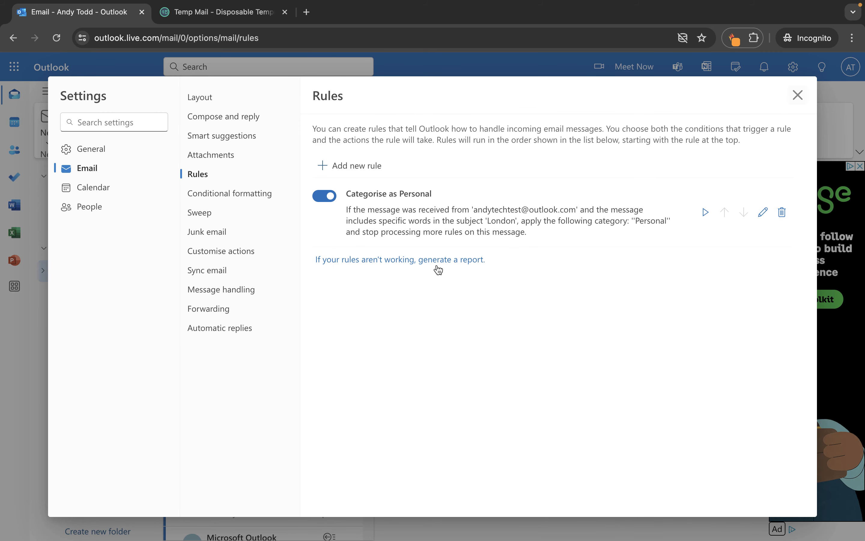
click(327, 198)
click(326, 199)
click(326, 197)
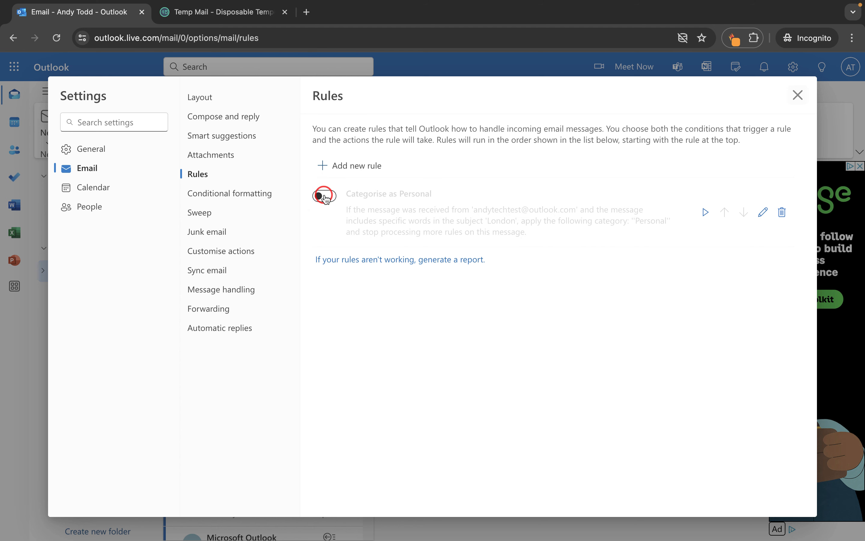
click(326, 196)
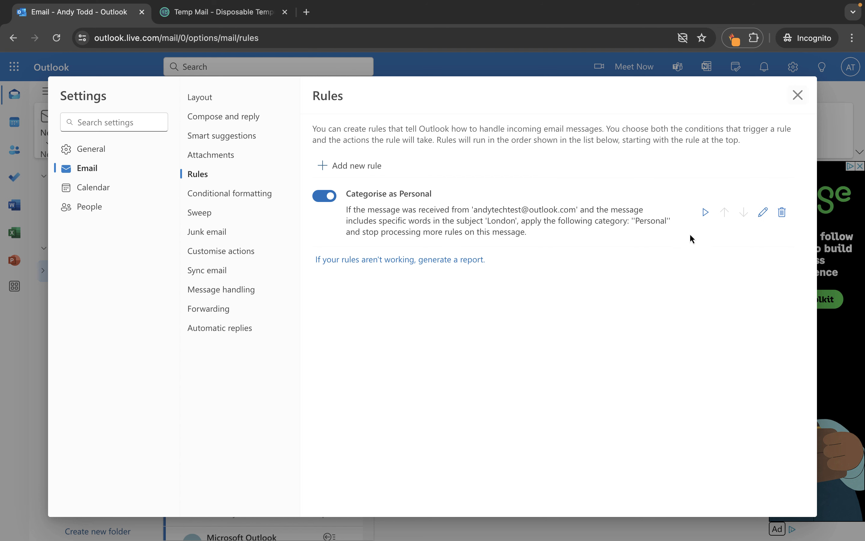
Step: Run the Categorise as Personal rule now and close Settings to return to the Inbox
click(706, 213)
click(798, 94)
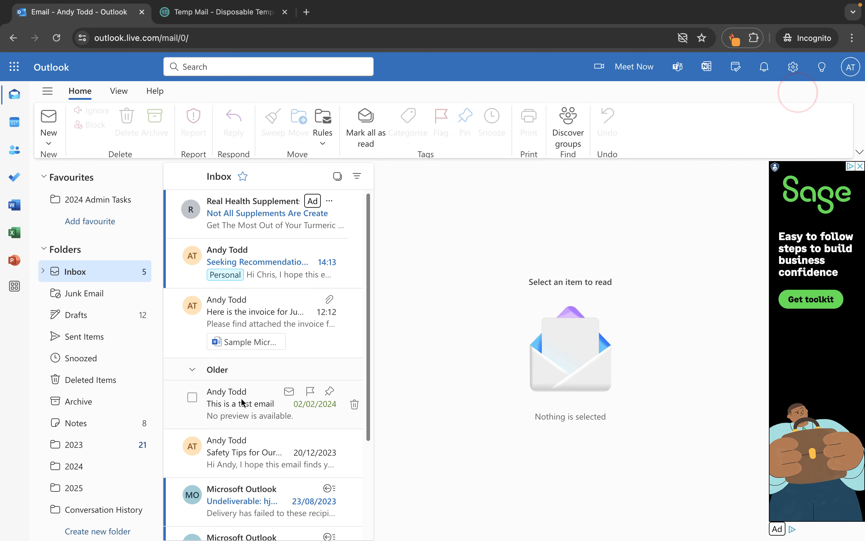
scroll(242, 402, down, 3)
scroll(242, 402, up, 3)
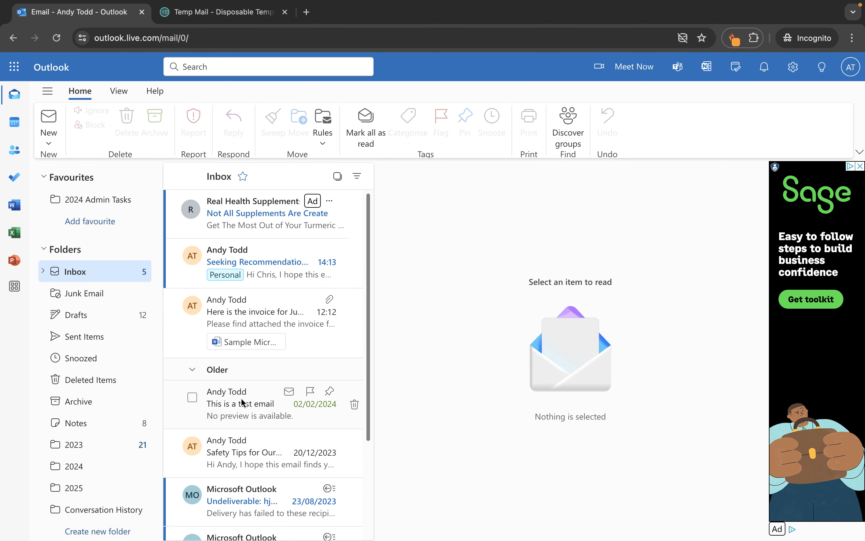